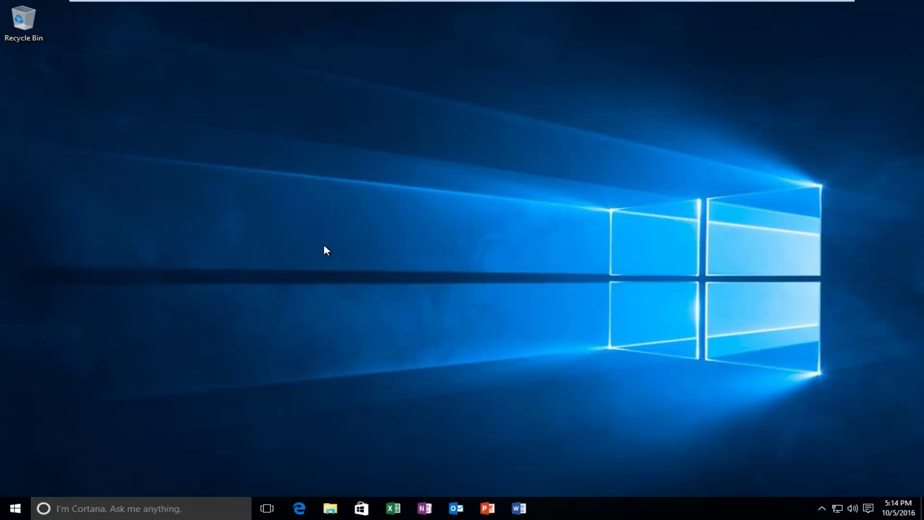
Step: Launch Device Manager from Start search and select VMware SVGA 3D under Display adapters
{"action": "key", "text": "super"}
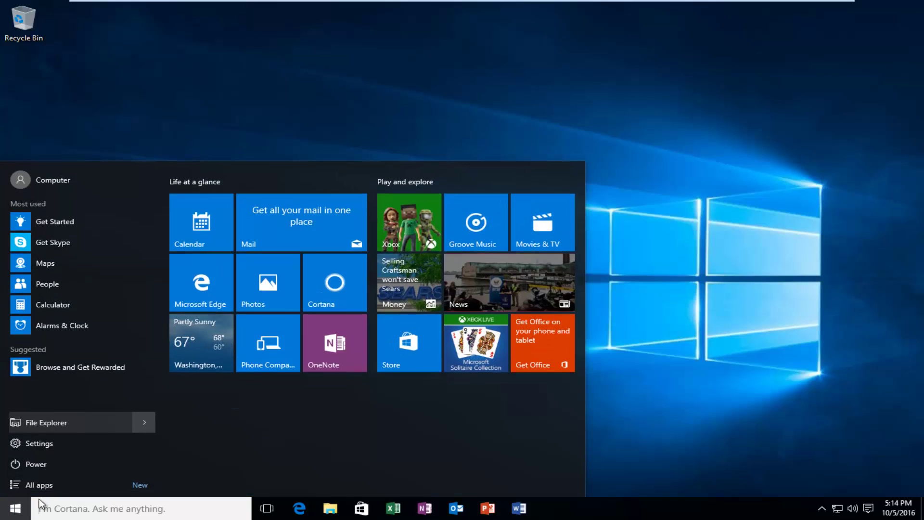
{"action": "type", "text": "device manager"}
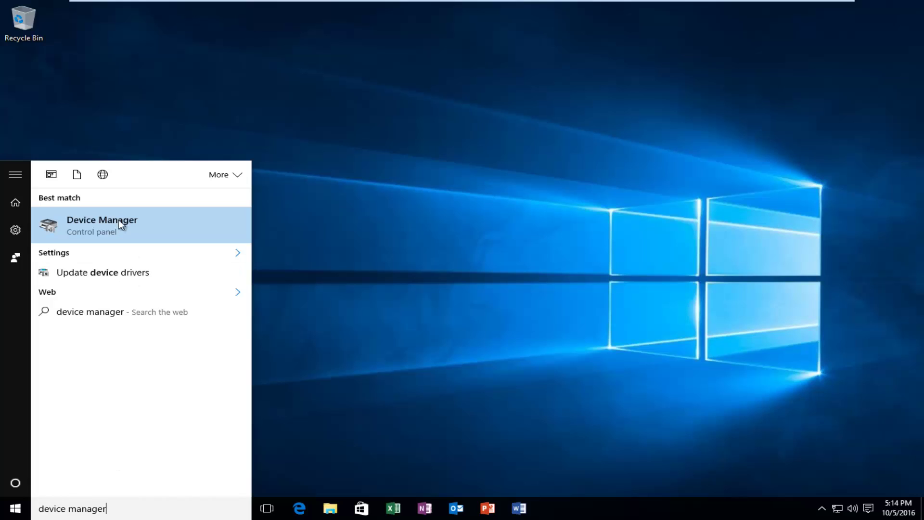
{"action": "left_click", "coordinate": [93, 220]}
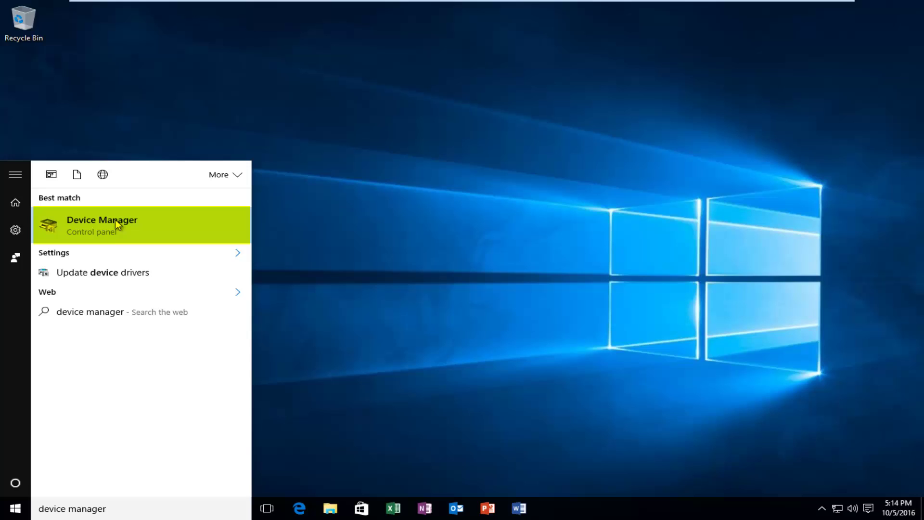
{"action": "left_click", "coordinate": [116, 219]}
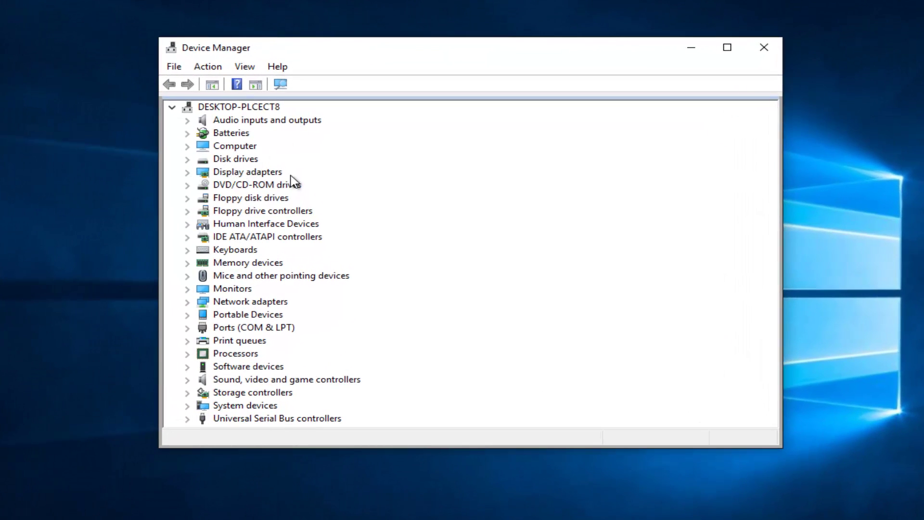
{"action": "left_click", "coordinate": [187, 172]}
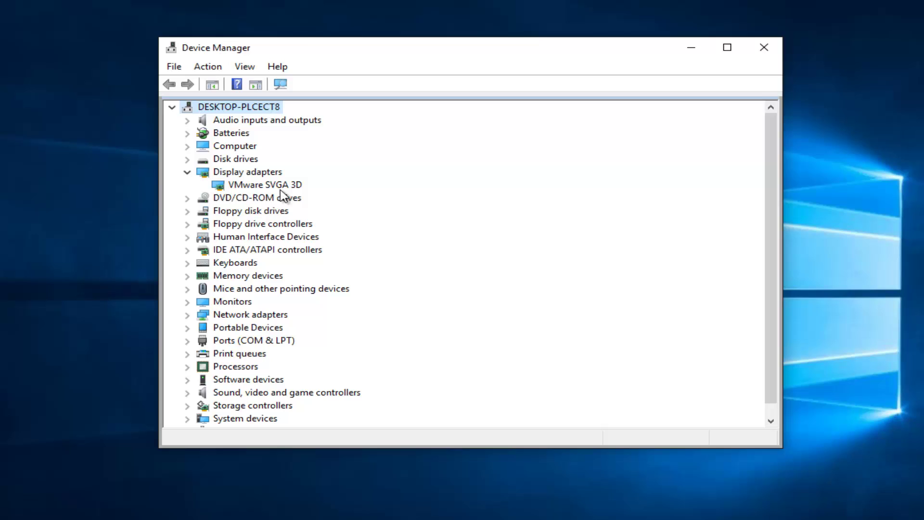
{"action": "left_click", "coordinate": [255, 186]}
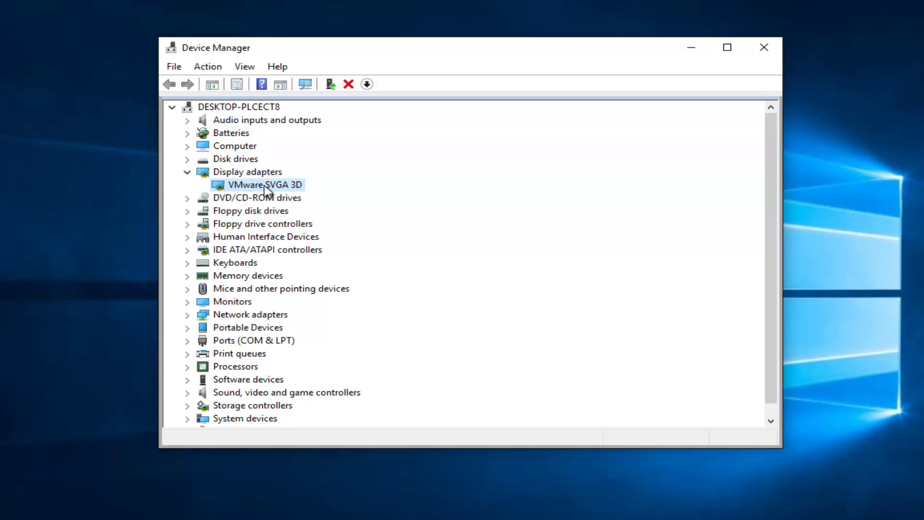
Step: Start Update Driver from the Driver tab of the VMware SVGA 3D properties
{"action": "right_click", "coordinate": [241, 190]}
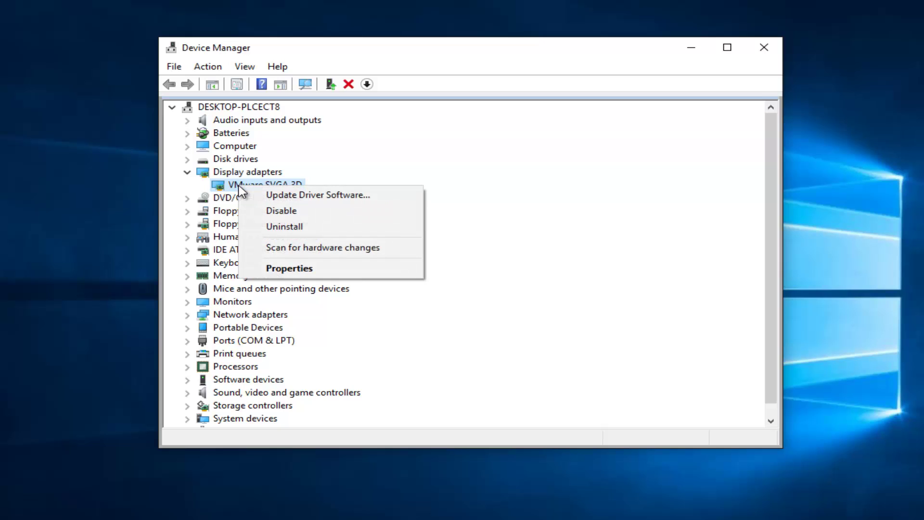
{"action": "left_click", "coordinate": [285, 270]}
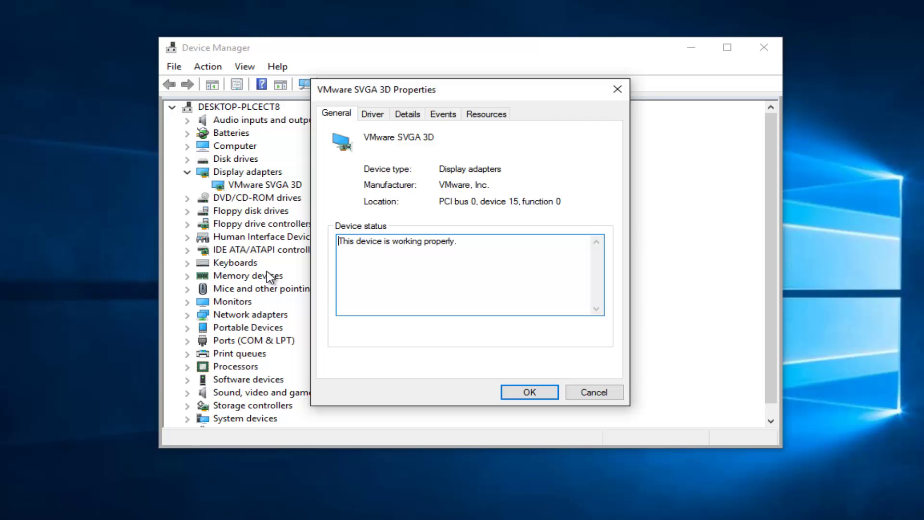
{"action": "left_click", "coordinate": [376, 117]}
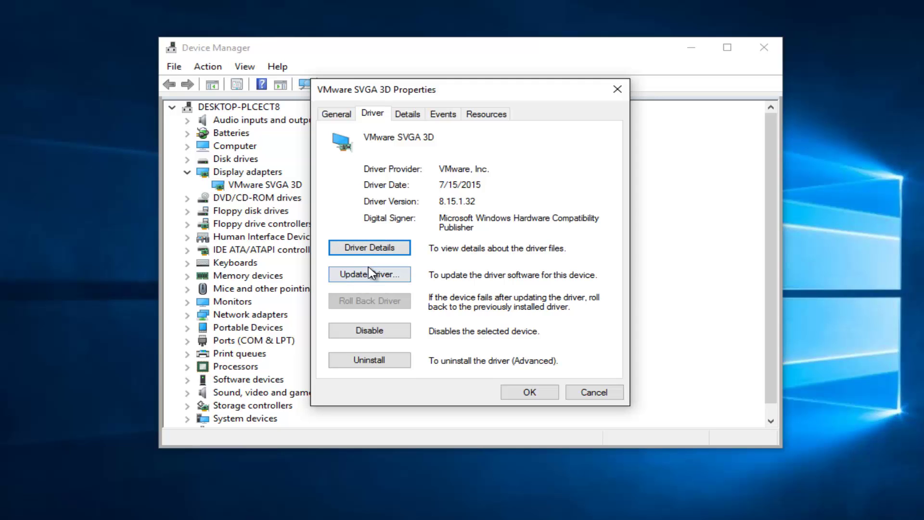
{"action": "left_click", "coordinate": [354, 276]}
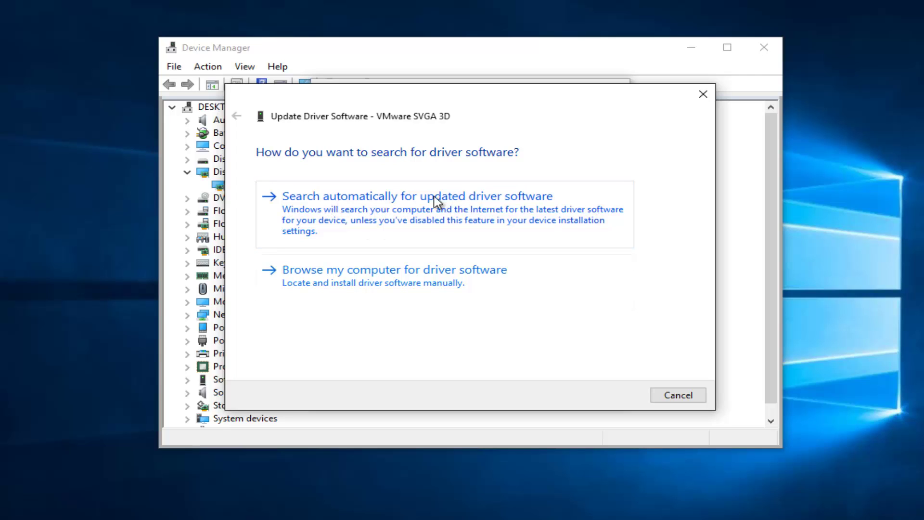
Step: Search automatically for an updated driver, find it current, and cancel the wizard
{"action": "left_click", "coordinate": [336, 204]}
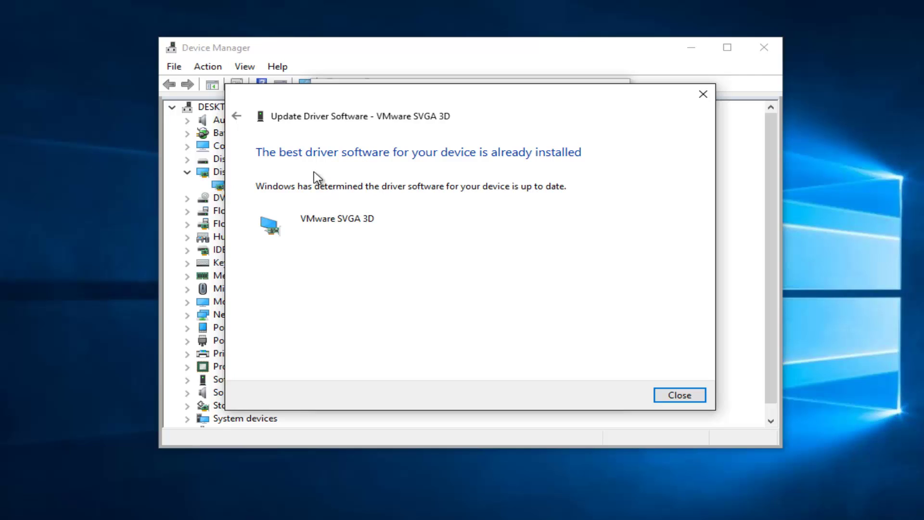
{"action": "left_click", "coordinate": [236, 117]}
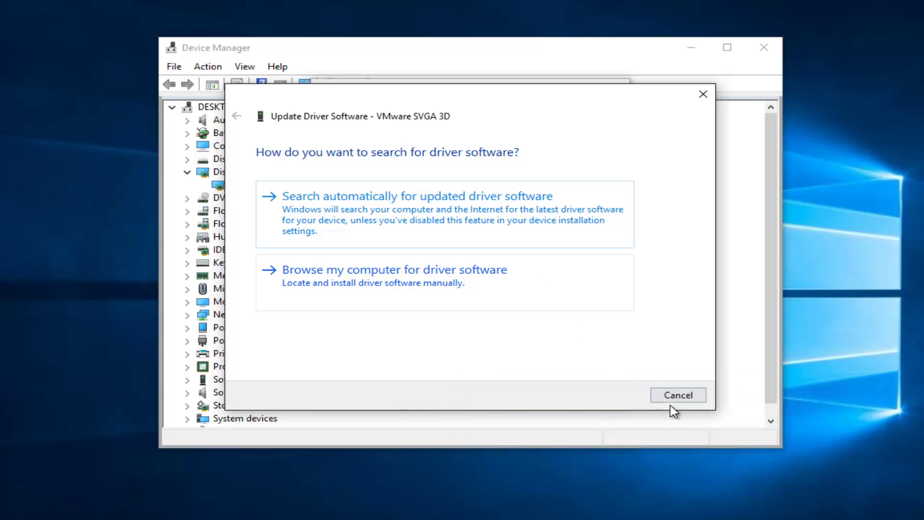
{"action": "left_click", "coordinate": [680, 395]}
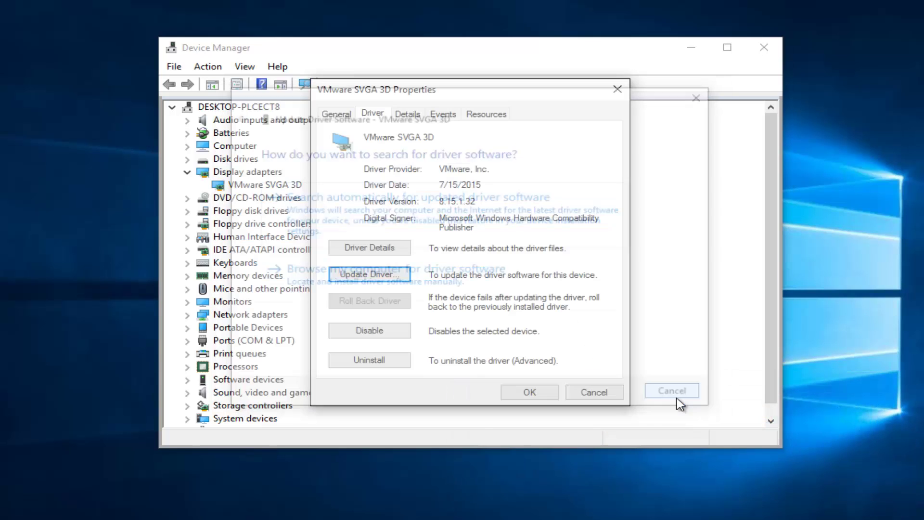
Step: Close Device Manager and start Command Prompt (Admin), approving the UAC prompt
{"action": "left_click", "coordinate": [617, 91]}
{"action": "left_click", "coordinate": [759, 50]}
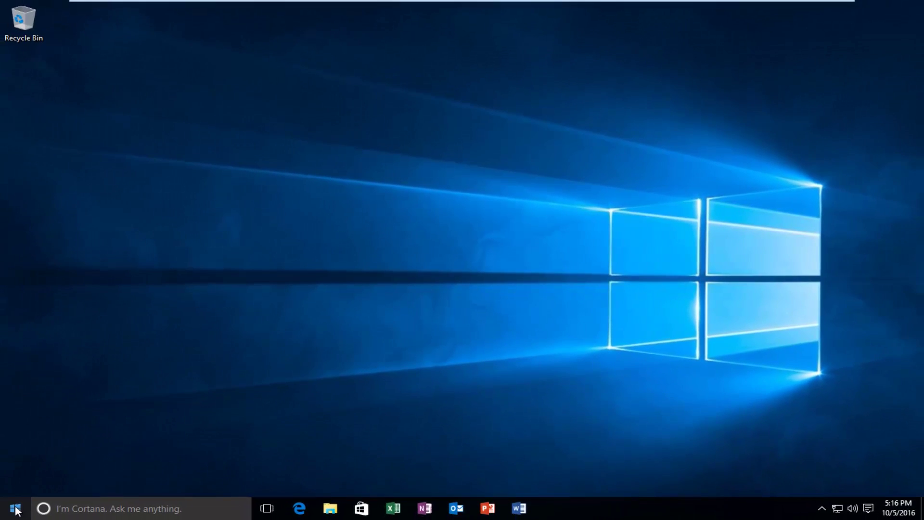
{"action": "right_click", "coordinate": [16, 511]}
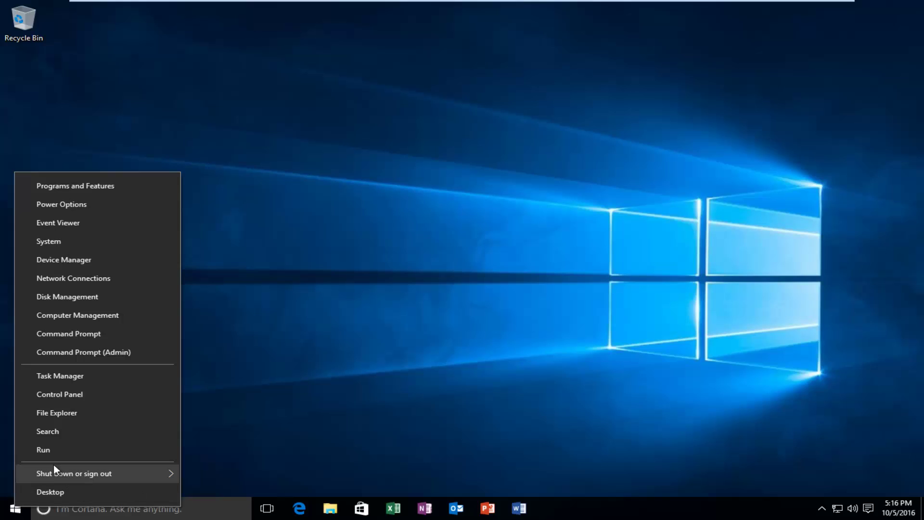
{"action": "left_click", "coordinate": [110, 351]}
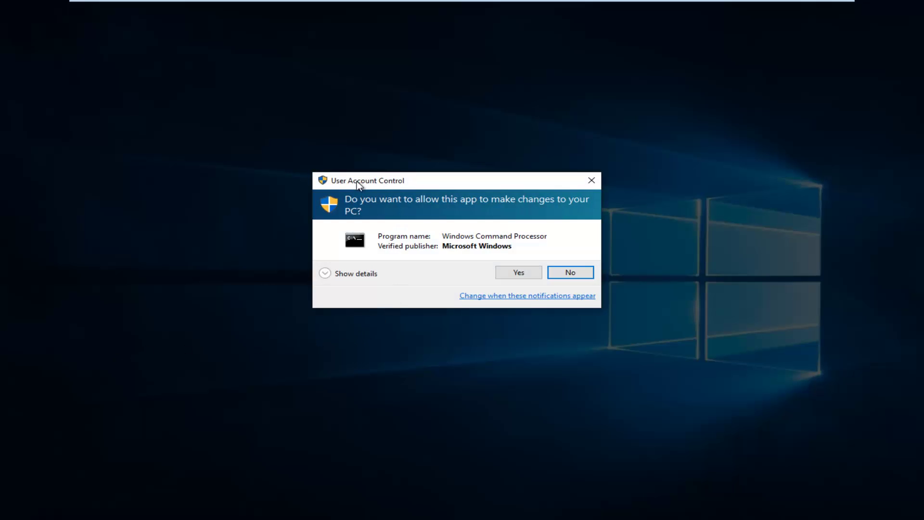
{"action": "left_click", "coordinate": [511, 272]}
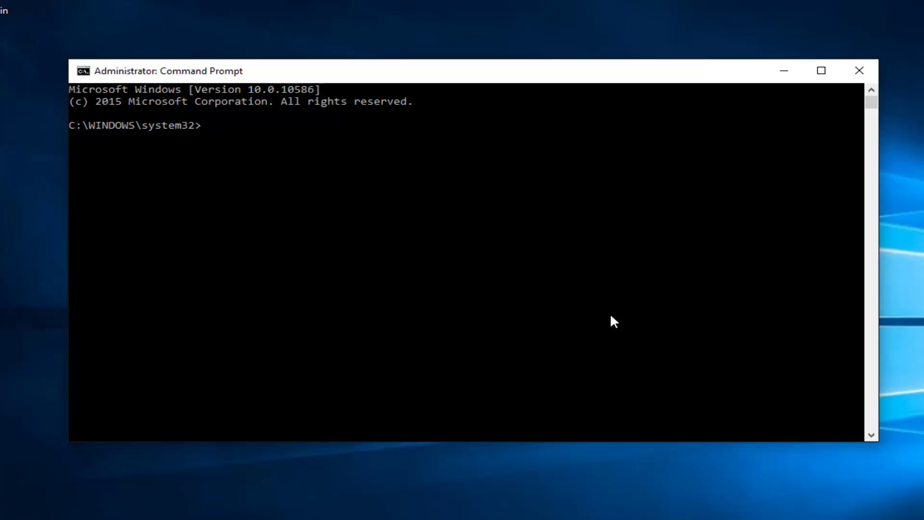
Step: Run 'powercfg -h off' to disable hibernation, then close Command Prompt
{"action": "type", "text": "pow"}
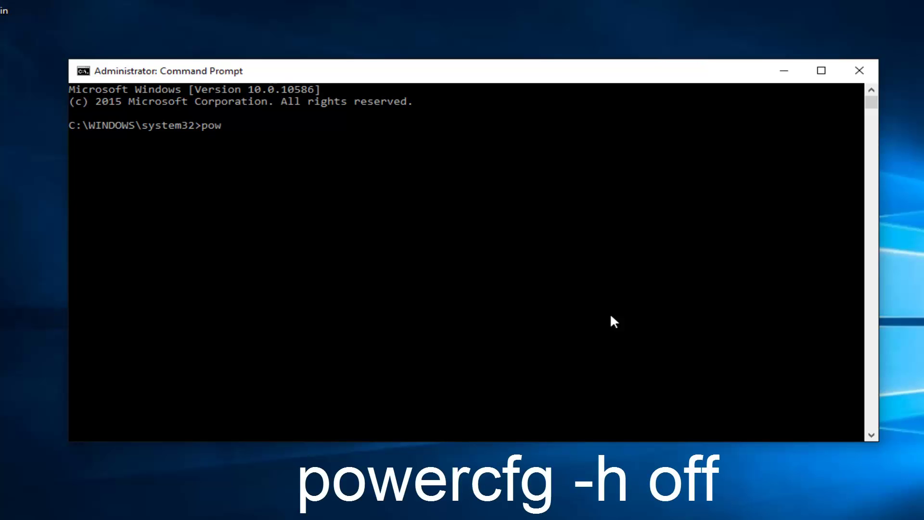
{"action": "type", "text": "ercfg -h"}
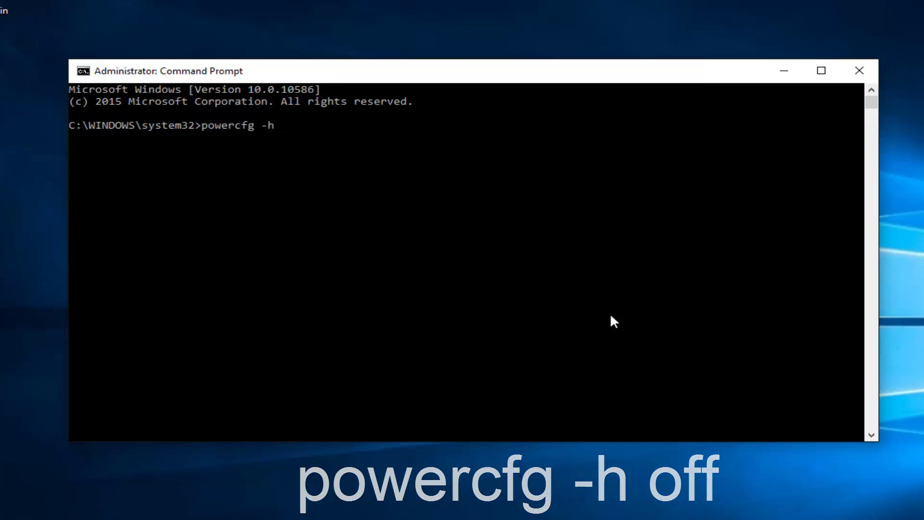
{"action": "type", "text": " off"}
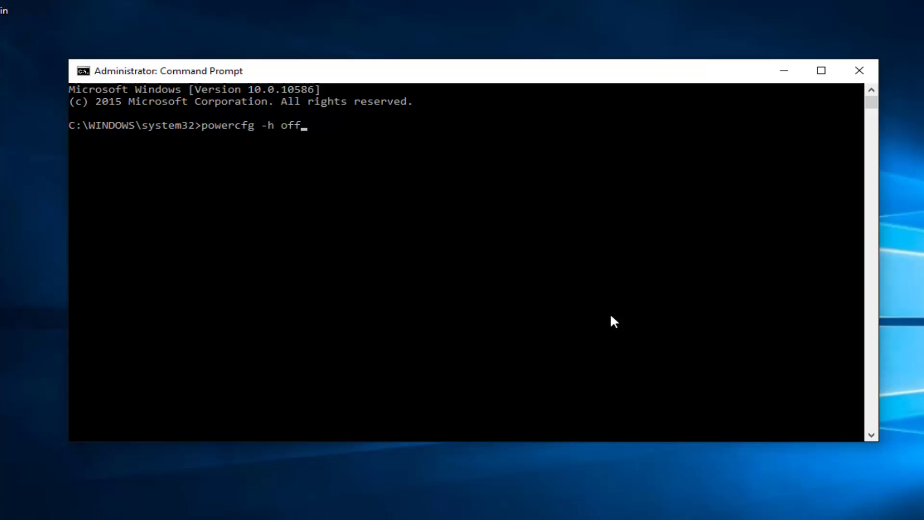
{"action": "key", "text": "Return"}
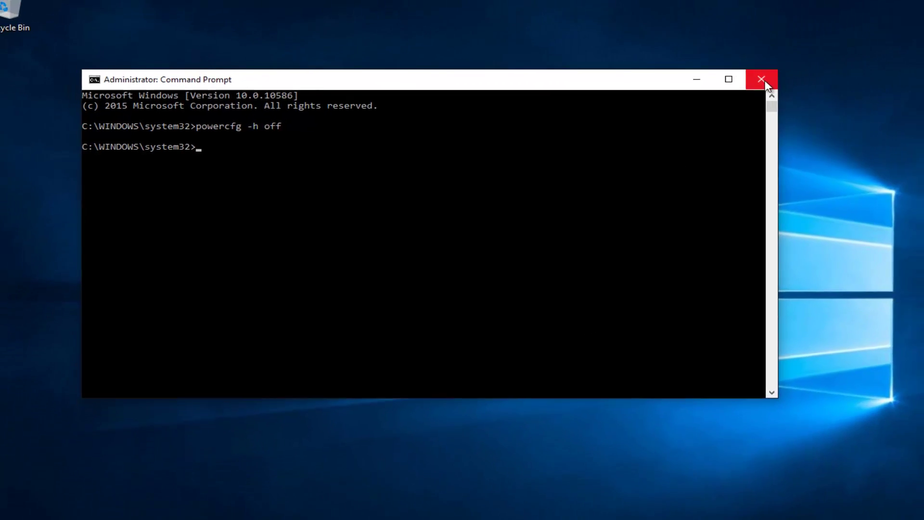
{"action": "left_click", "coordinate": [859, 71]}
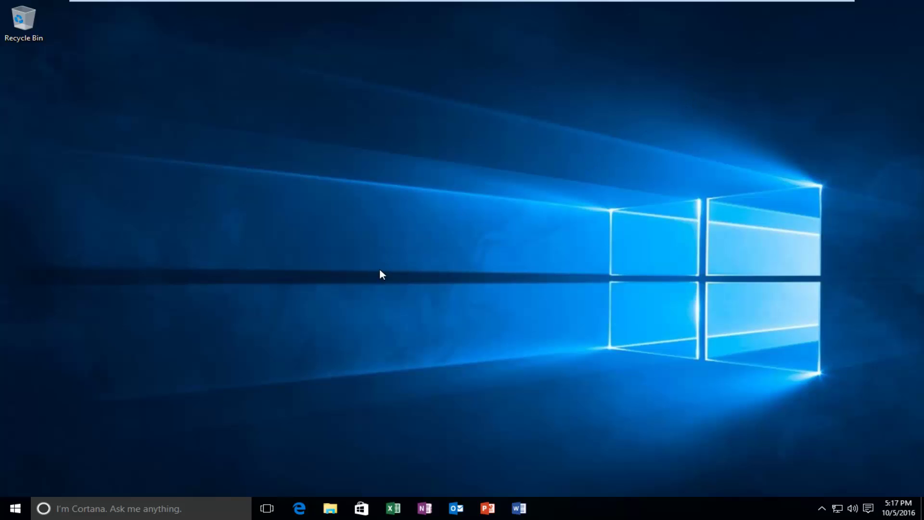
Step: Open Power Options and go to the Balanced plan's Change plan settings page
{"action": "right_click", "coordinate": [19, 515]}
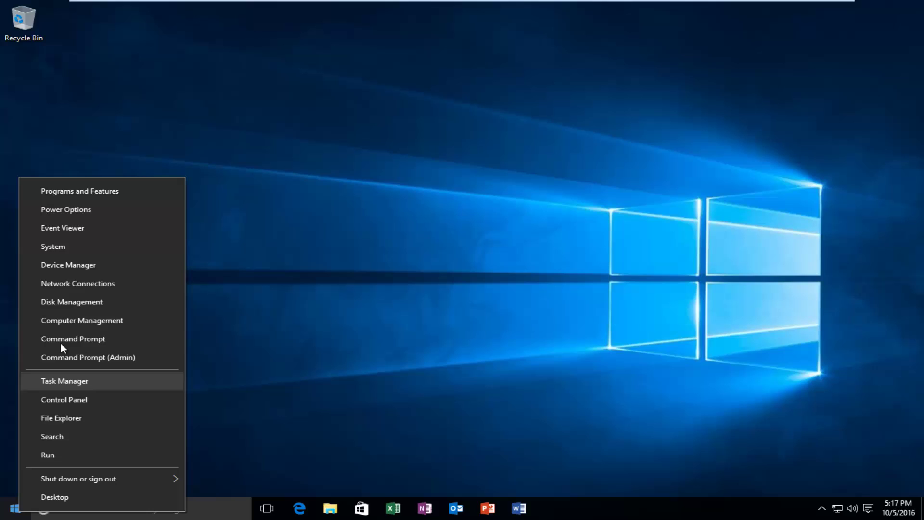
{"action": "left_click", "coordinate": [74, 212]}
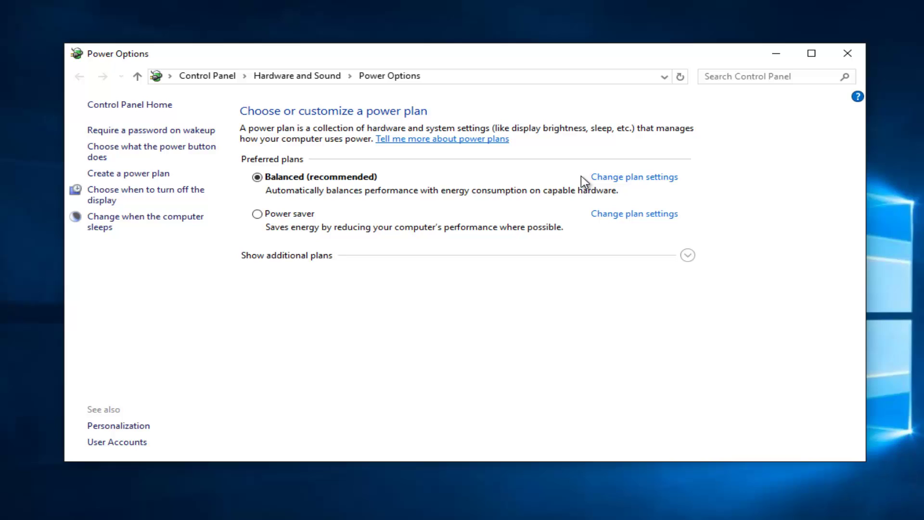
{"action": "left_click", "coordinate": [623, 179]}
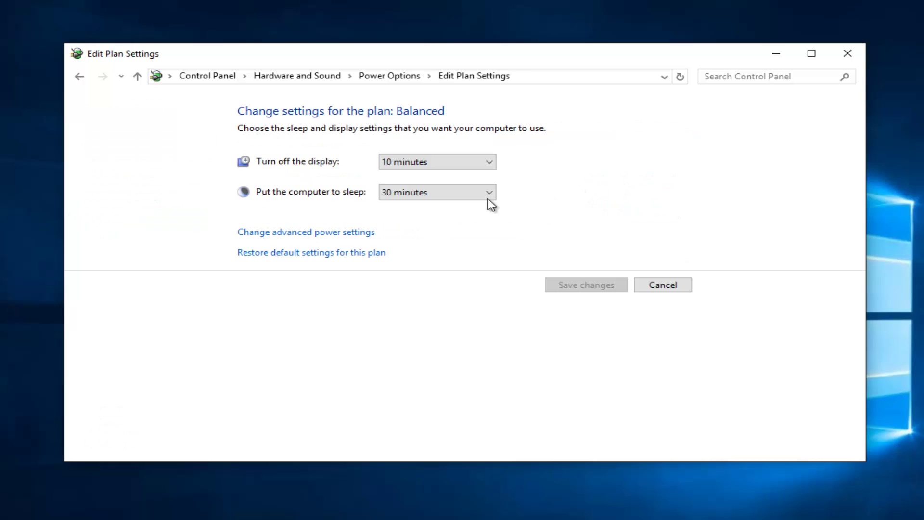
Step: Open advanced power settings and expand Wireless Adapter Settings > Power Saving Mode
{"action": "left_click", "coordinate": [343, 236]}
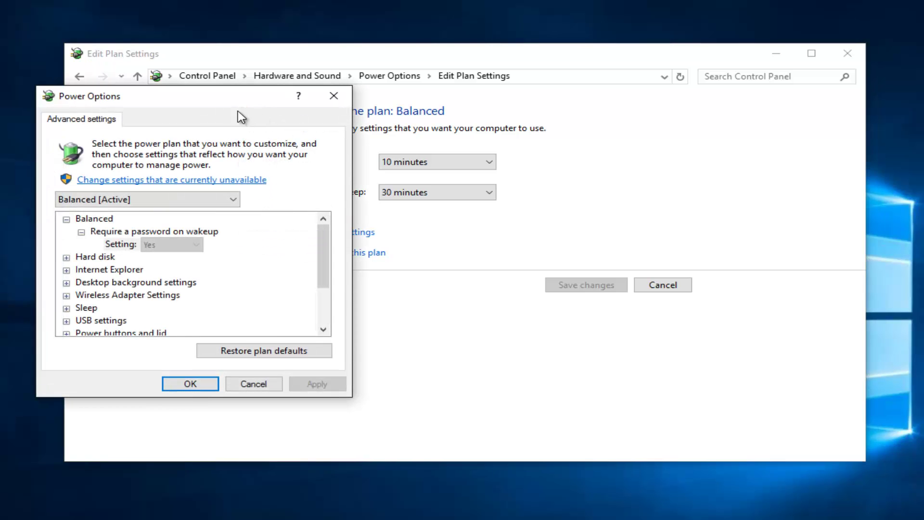
{"action": "left_click_drag", "start_coordinate": [226, 98], "coordinate": [468, 94]}
{"action": "scroll", "coordinate": [308, 240], "scroll_direction": "down", "scroll_amount": 1}
{"action": "scroll", "coordinate": [310, 238], "scroll_direction": "up", "scroll_amount": 1}
{"action": "left_click", "coordinate": [313, 237]}
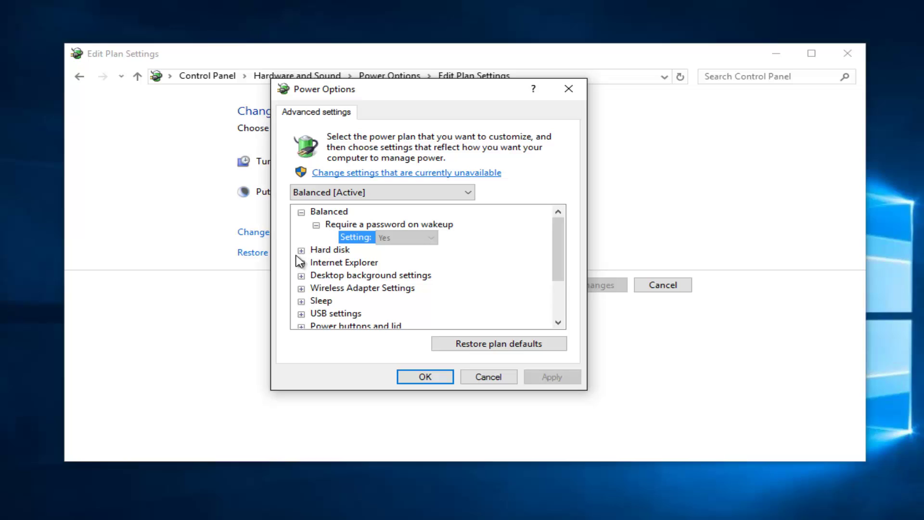
{"action": "scroll", "coordinate": [303, 260], "scroll_direction": "down", "scroll_amount": 1}
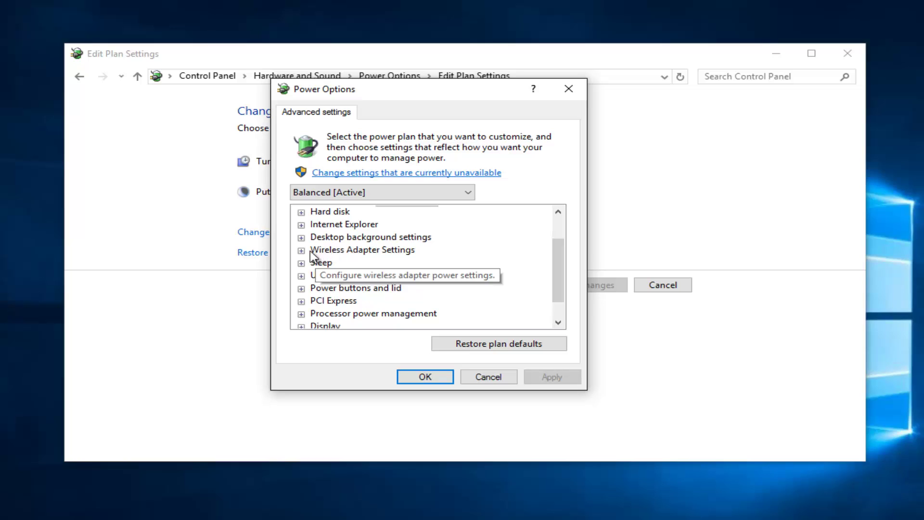
{"action": "left_click", "coordinate": [301, 251]}
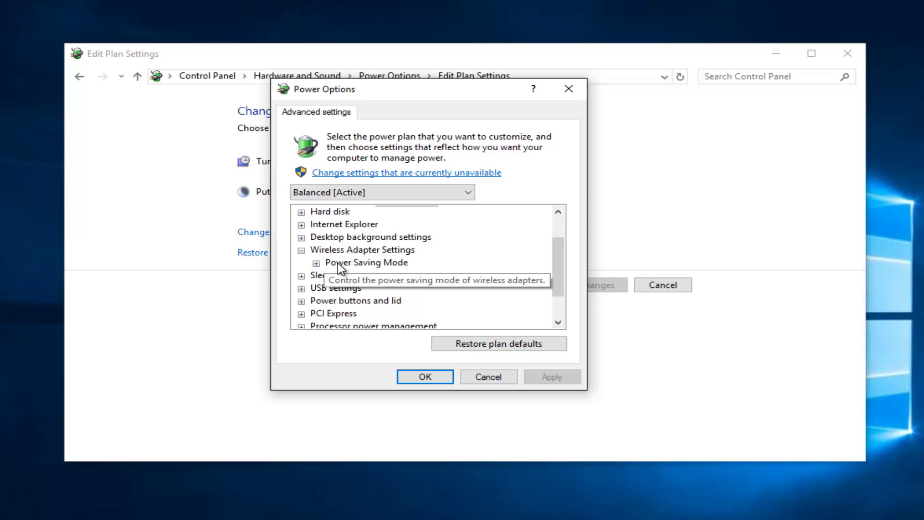
{"action": "left_click", "coordinate": [316, 263]}
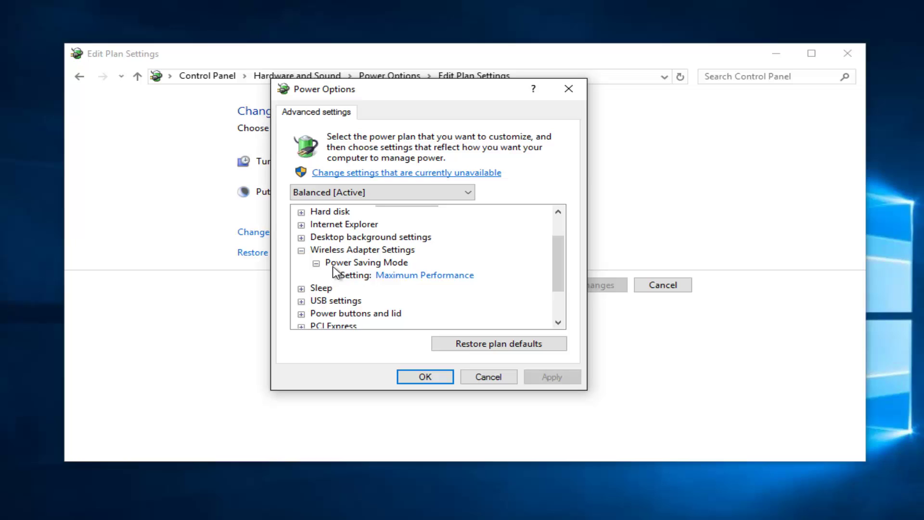
Step: Set Power Saving Mode to Maximum Power Saving and apply the change
{"action": "left_click", "coordinate": [392, 275]}
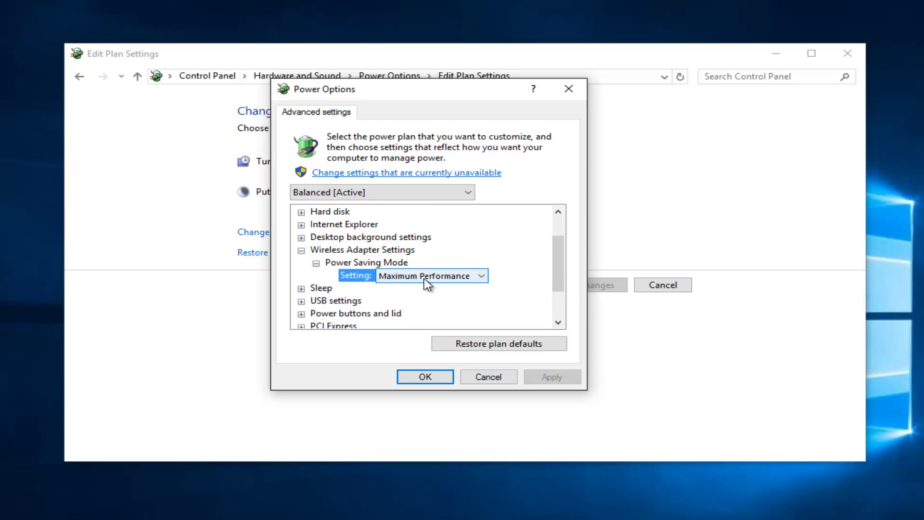
{"action": "left_click", "coordinate": [450, 279]}
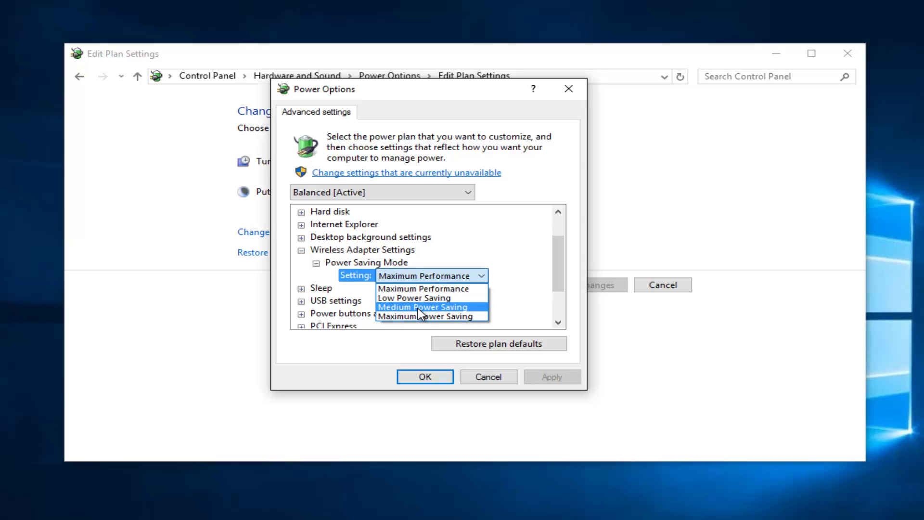
{"action": "left_click", "coordinate": [435, 289]}
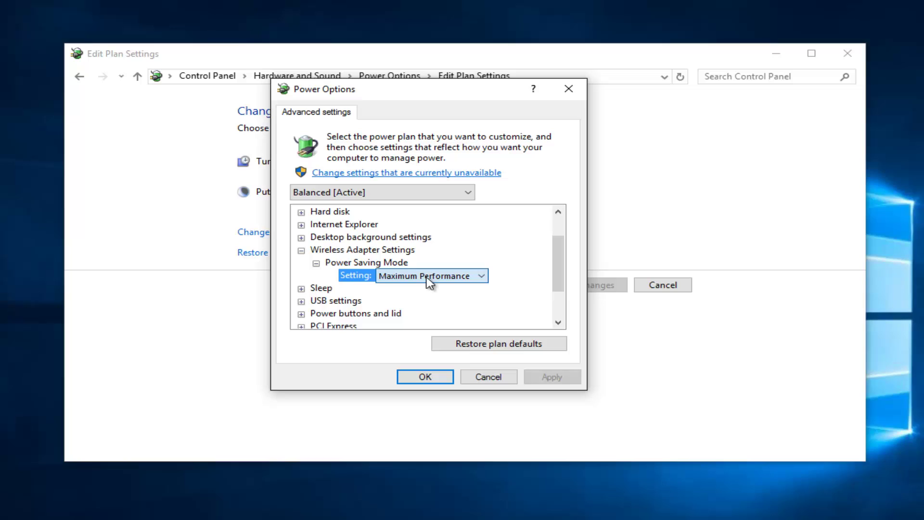
{"action": "left_click", "coordinate": [412, 275]}
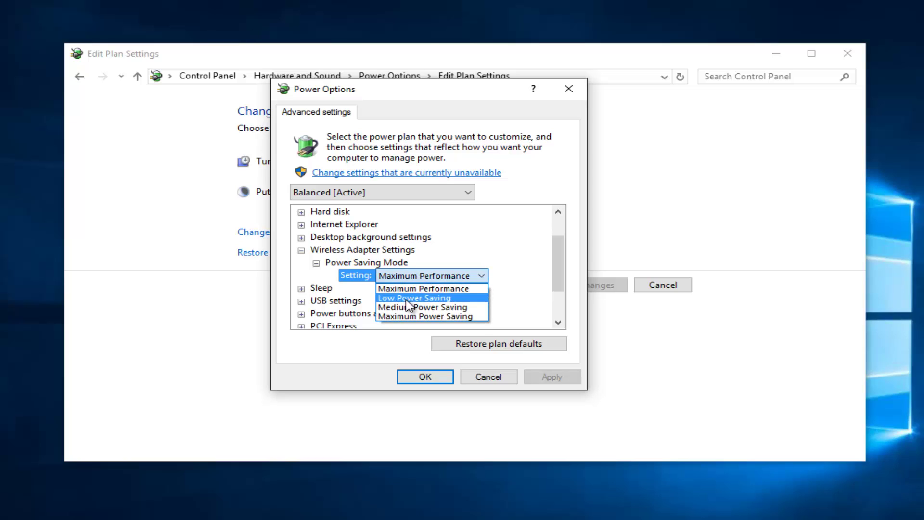
{"action": "left_click", "coordinate": [398, 317]}
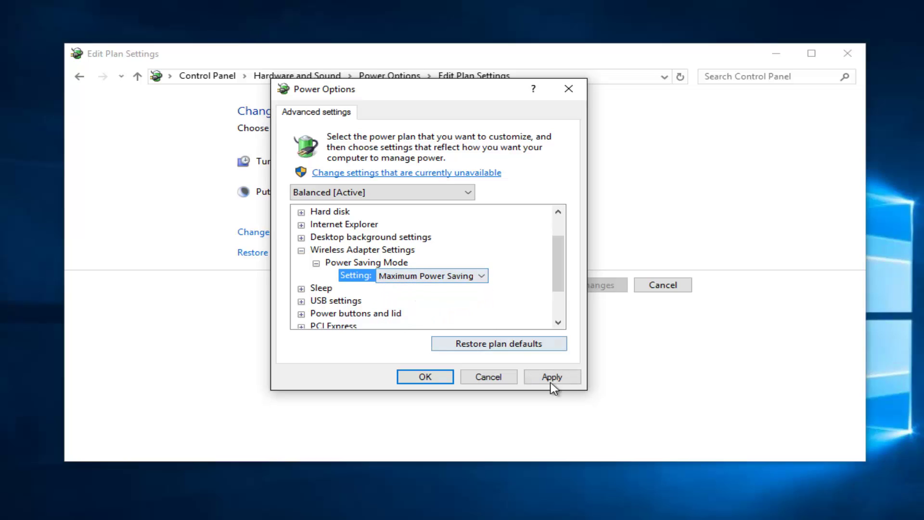
{"action": "left_click", "coordinate": [555, 378]}
Step: Confirm with OK to close the advanced power settings dialog
{"action": "left_click", "coordinate": [423, 376]}
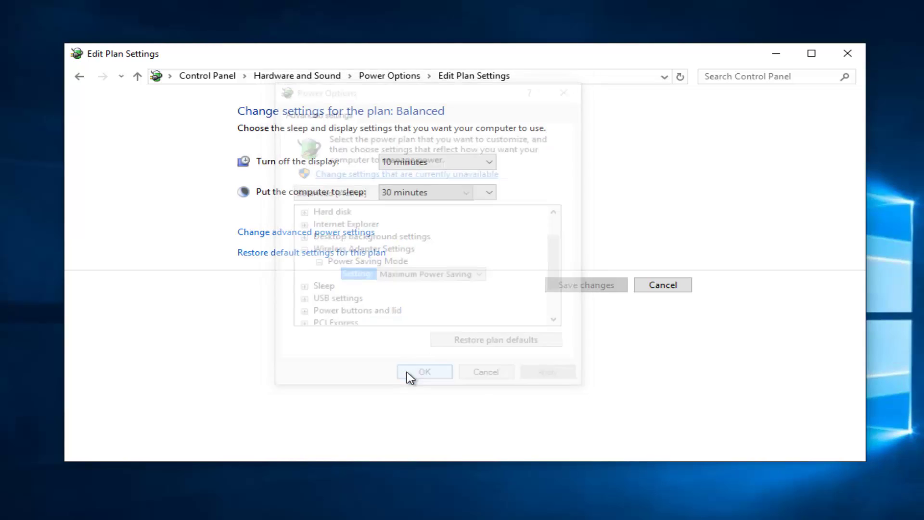